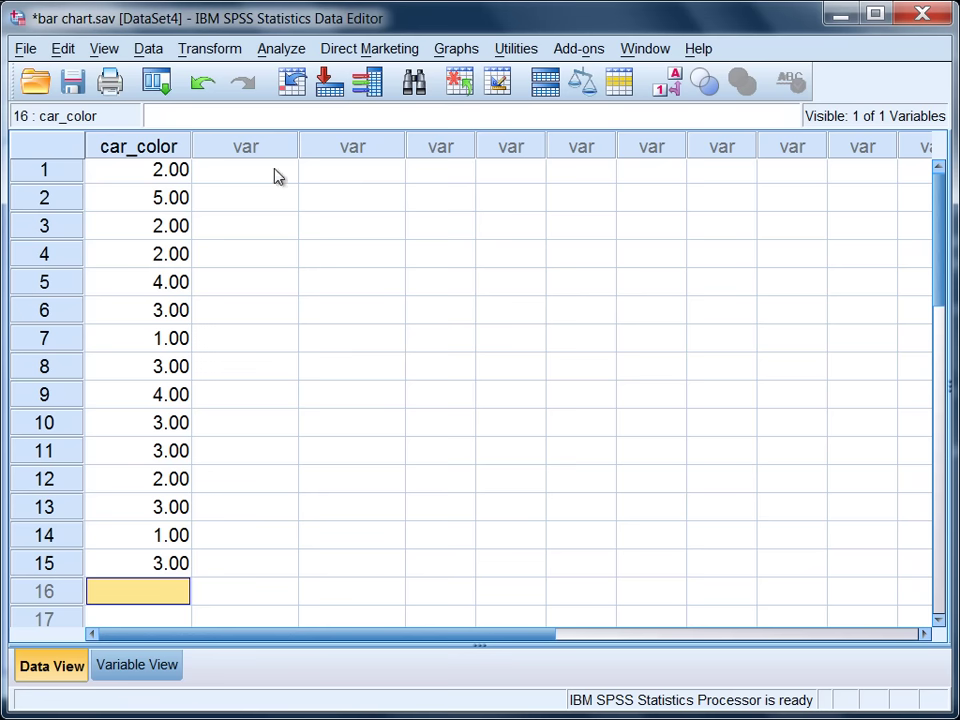
# Inspect the car_color values, toggling between colour names and numeric codes
pyautogui.click(147, 158)
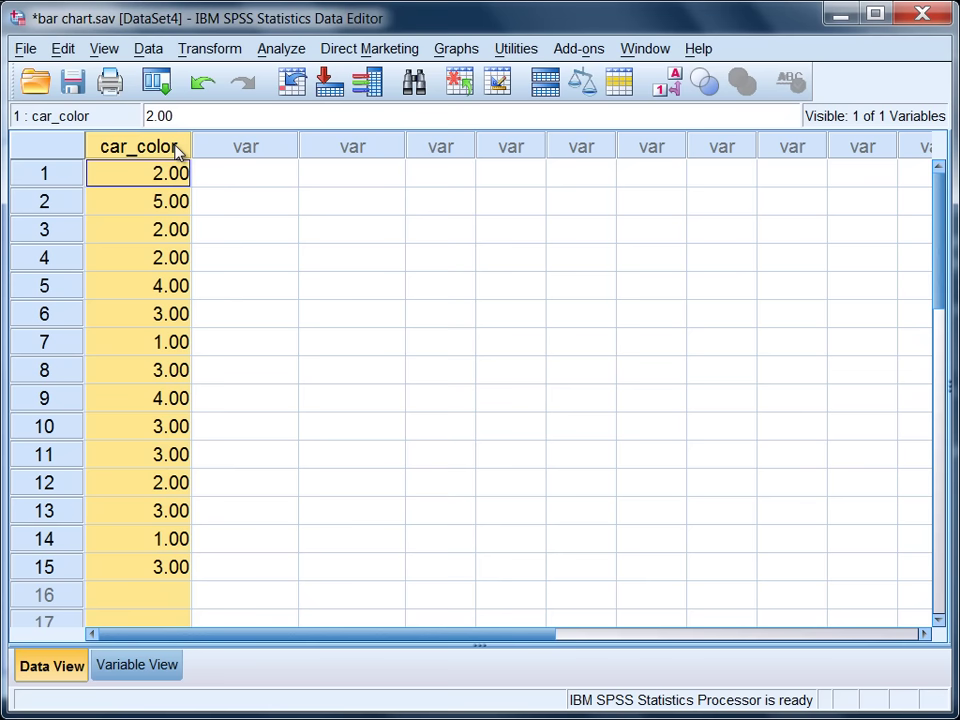
pyautogui.moveTo(69, 176); pyautogui.dragTo(45, 568)
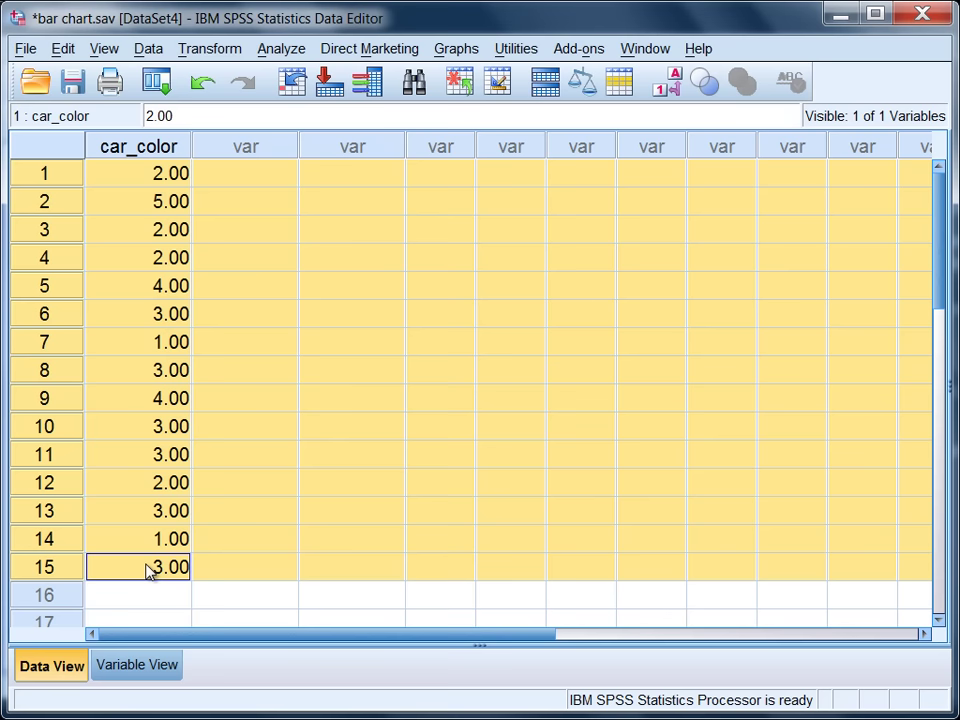
pyautogui.click(188, 540)
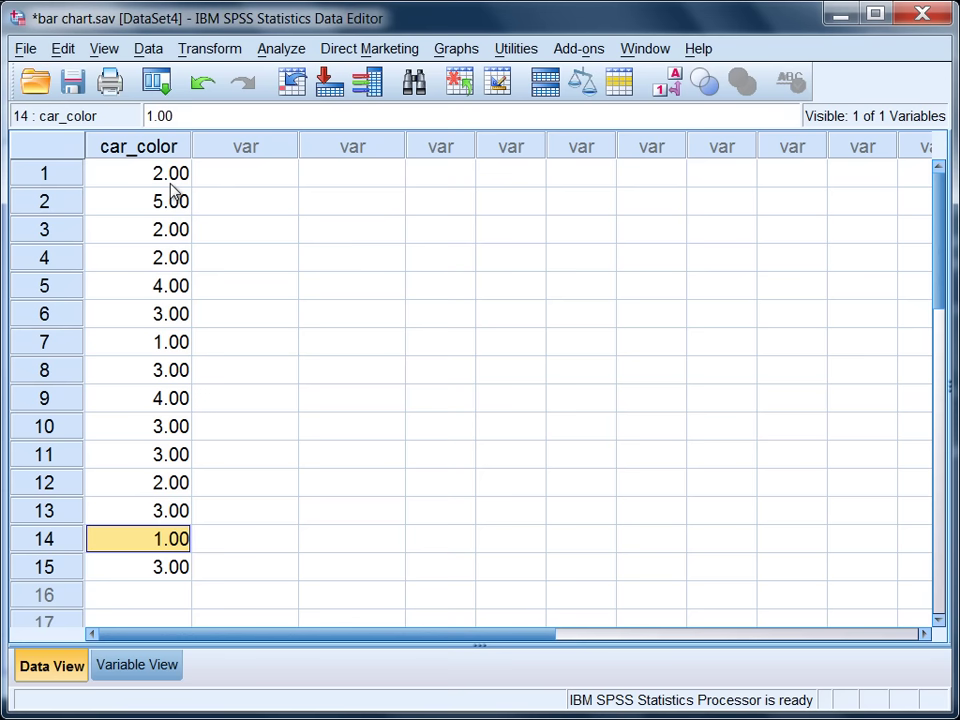
pyautogui.moveTo(174, 180); pyautogui.dragTo(141, 572)
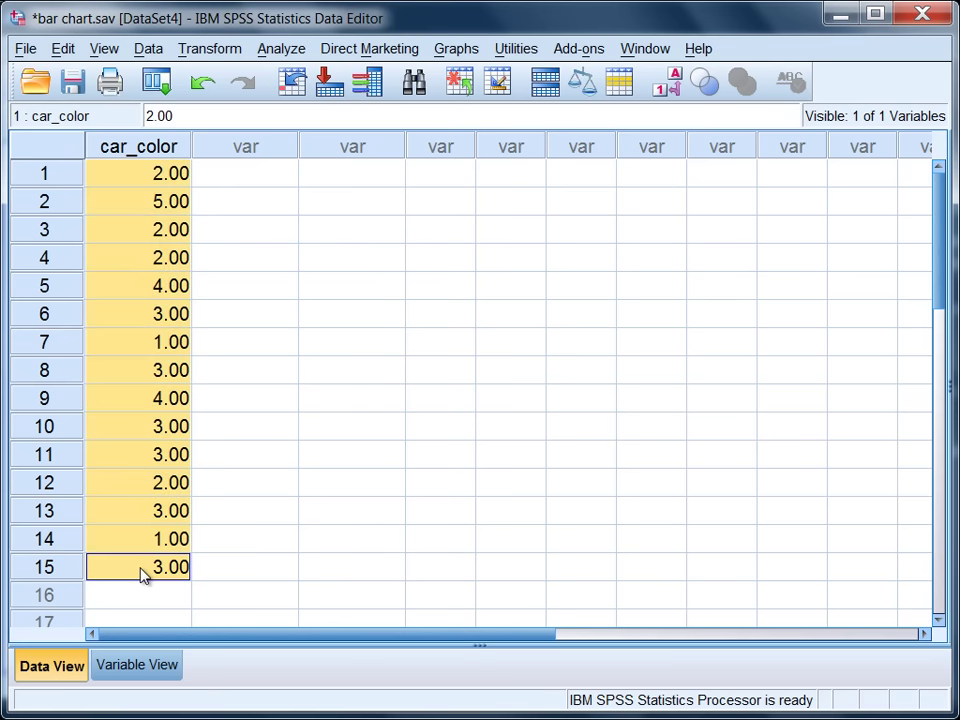
pyautogui.click(252, 522)
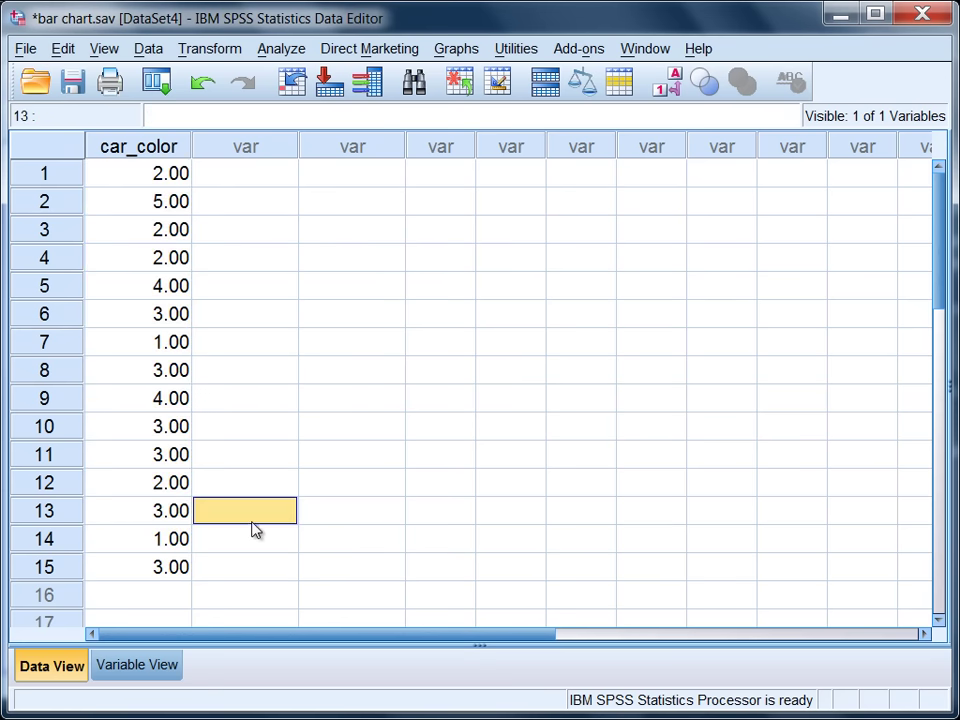
pyautogui.click(676, 90)
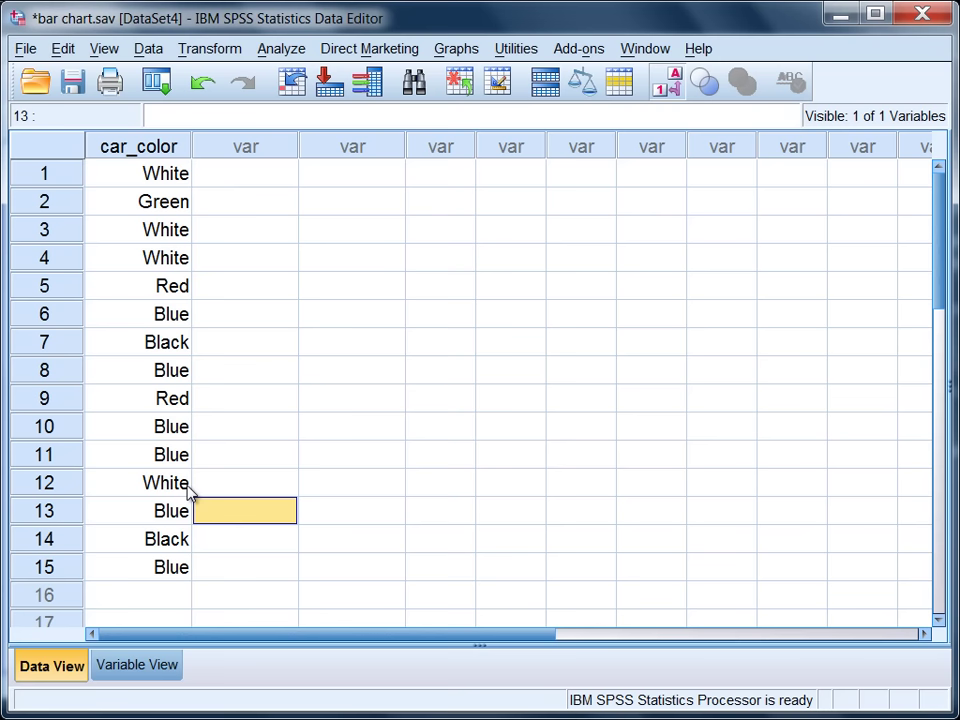
pyautogui.click(670, 88)
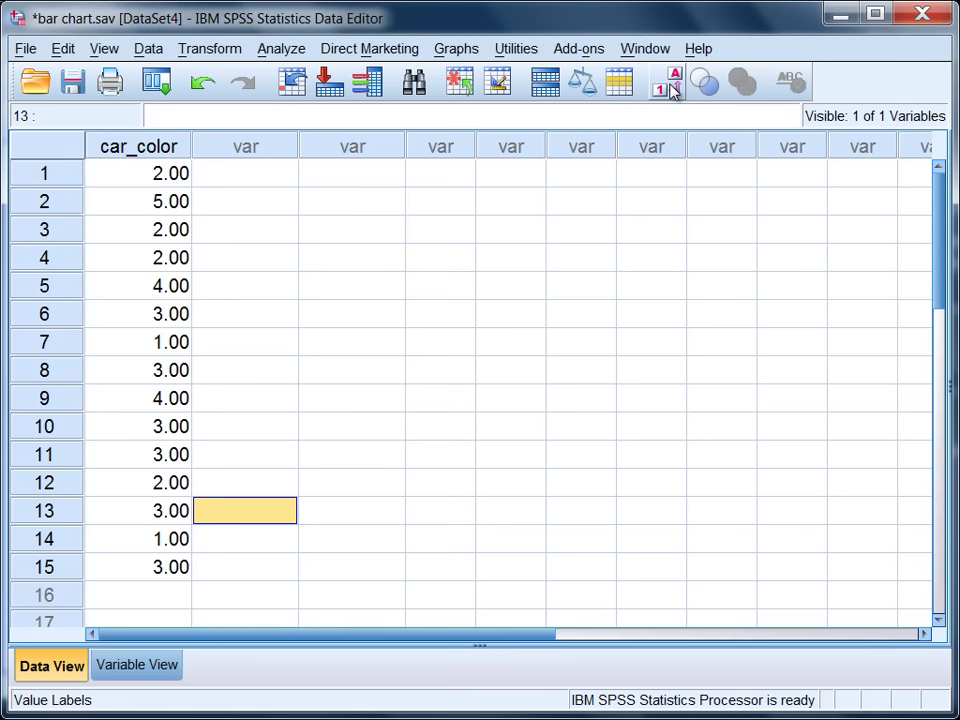
# Set up a reset Frequencies analysis of car_color with bar charts and no frequency table
pyautogui.click(282, 50)
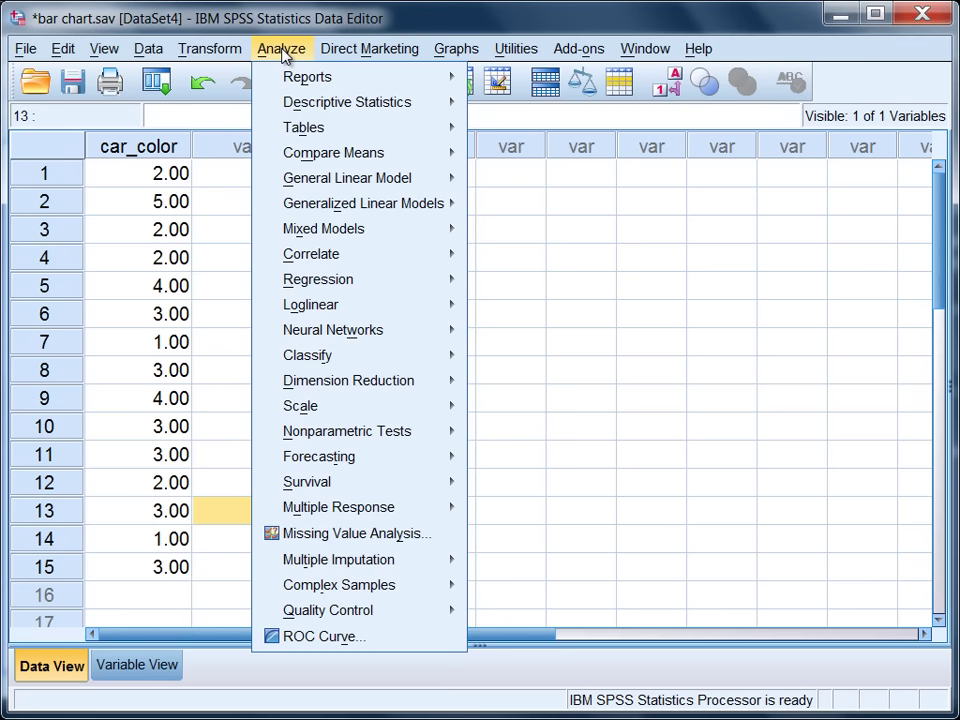
pyautogui.moveTo(341, 101)
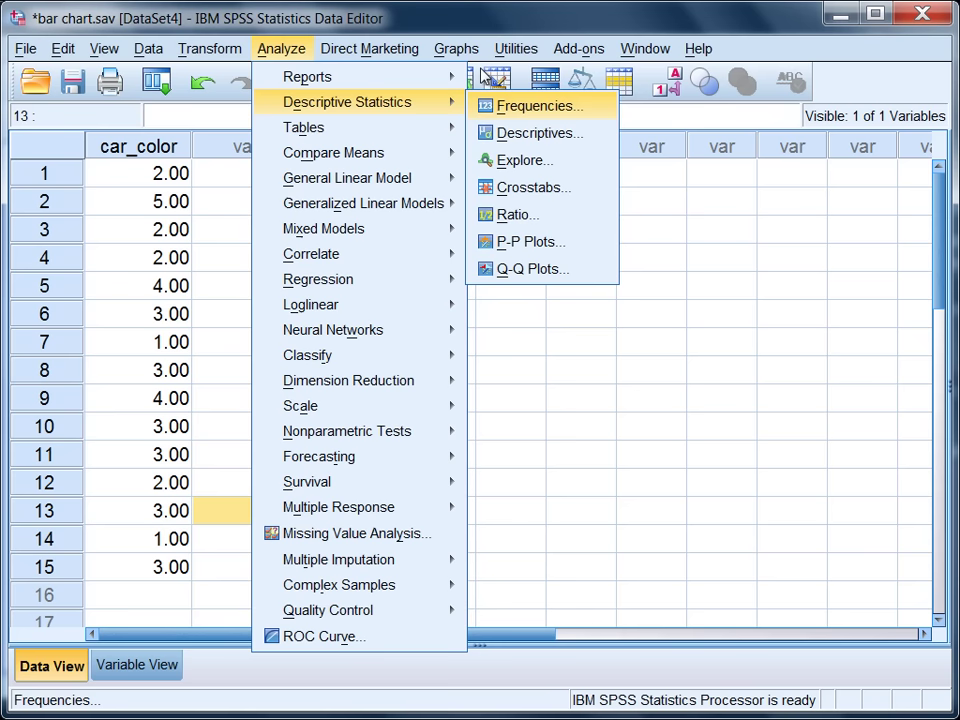
pyautogui.click(456, 52)
pyautogui.moveTo(290, 55)
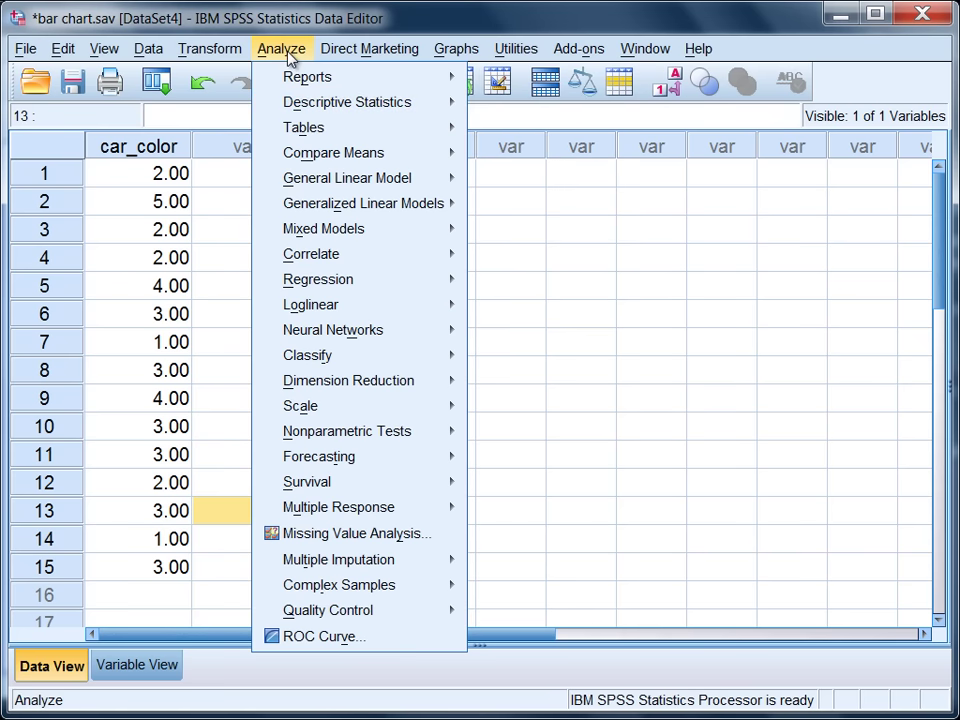
pyautogui.moveTo(307, 107)
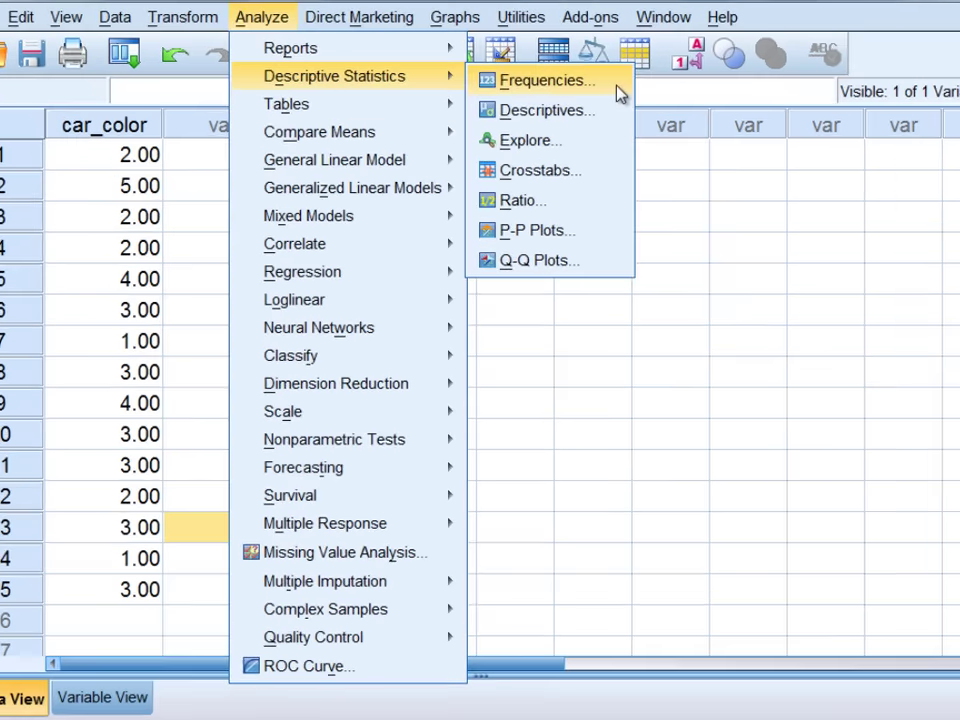
pyautogui.click(606, 118)
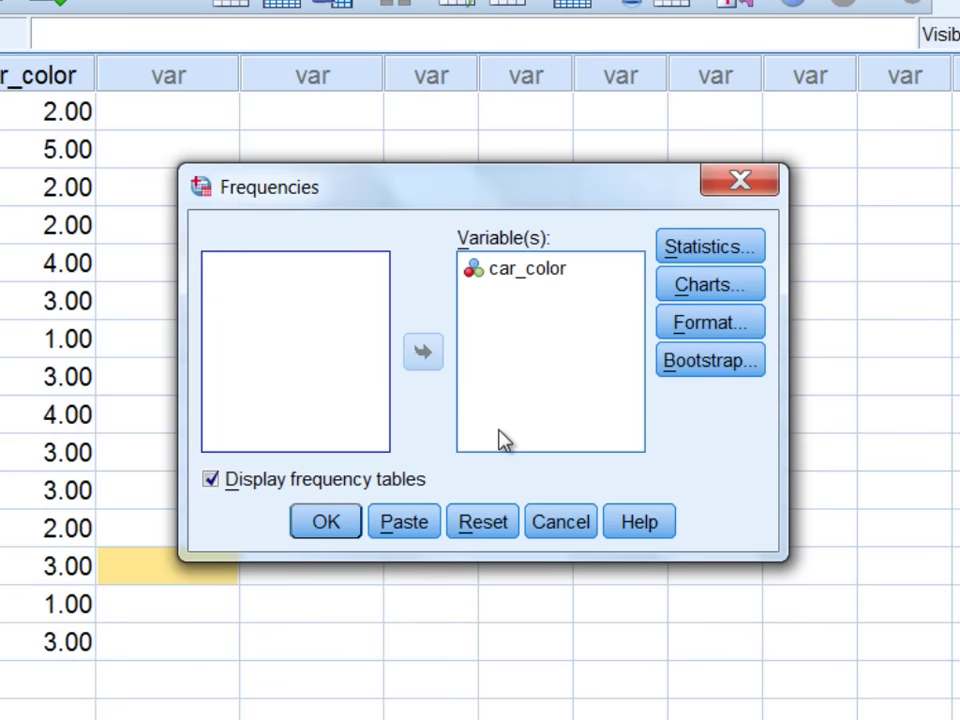
pyautogui.click(485, 530)
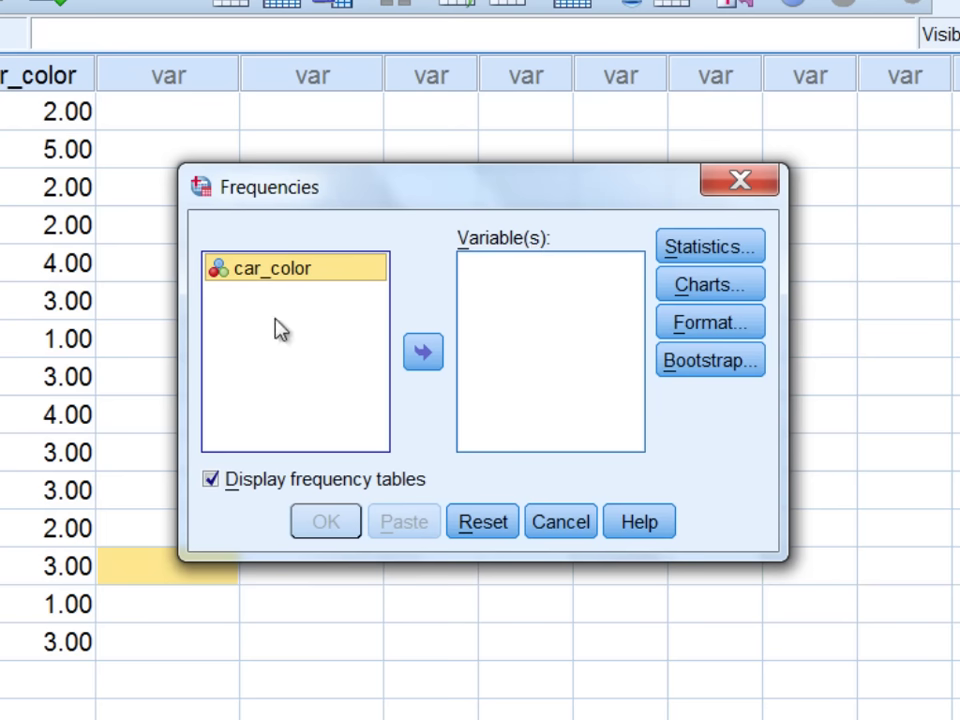
pyautogui.click(424, 354)
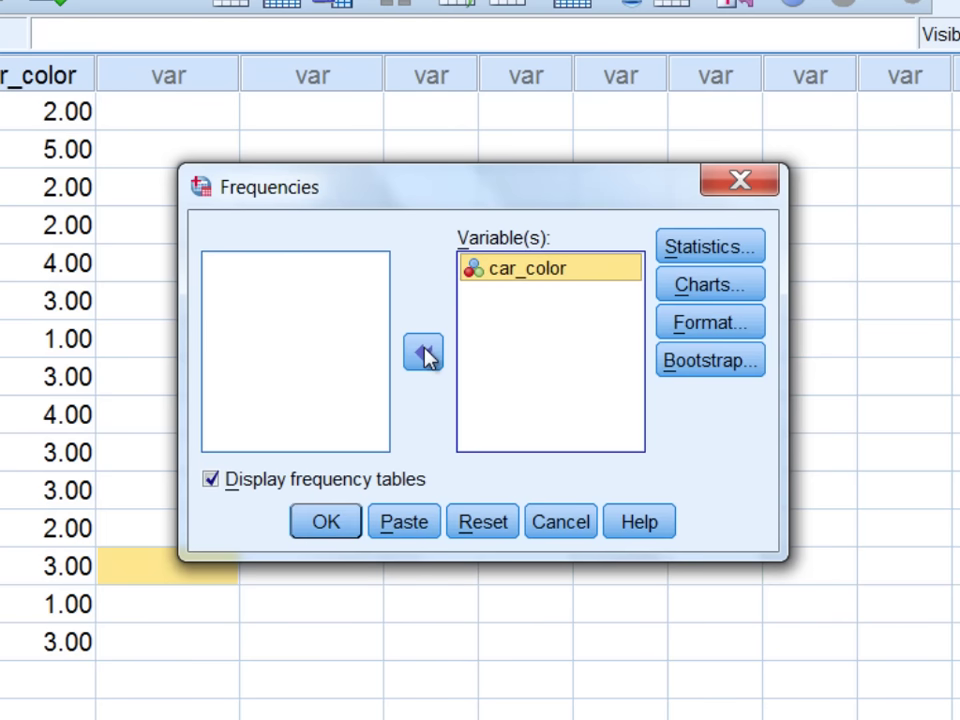
pyautogui.click(740, 292)
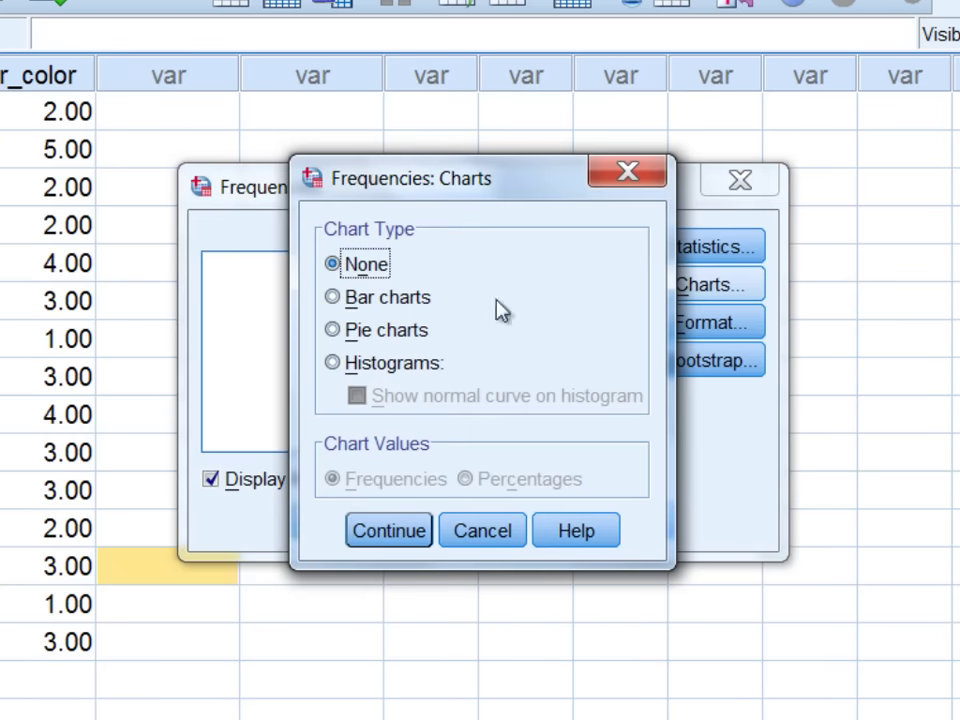
pyautogui.click(340, 298)
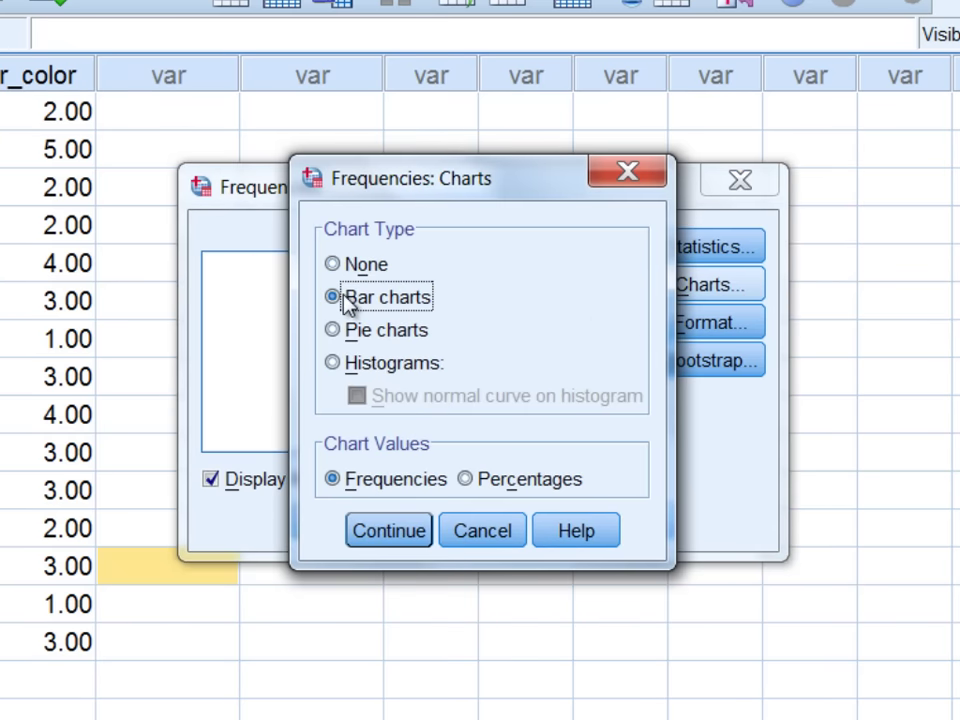
pyautogui.click(375, 542)
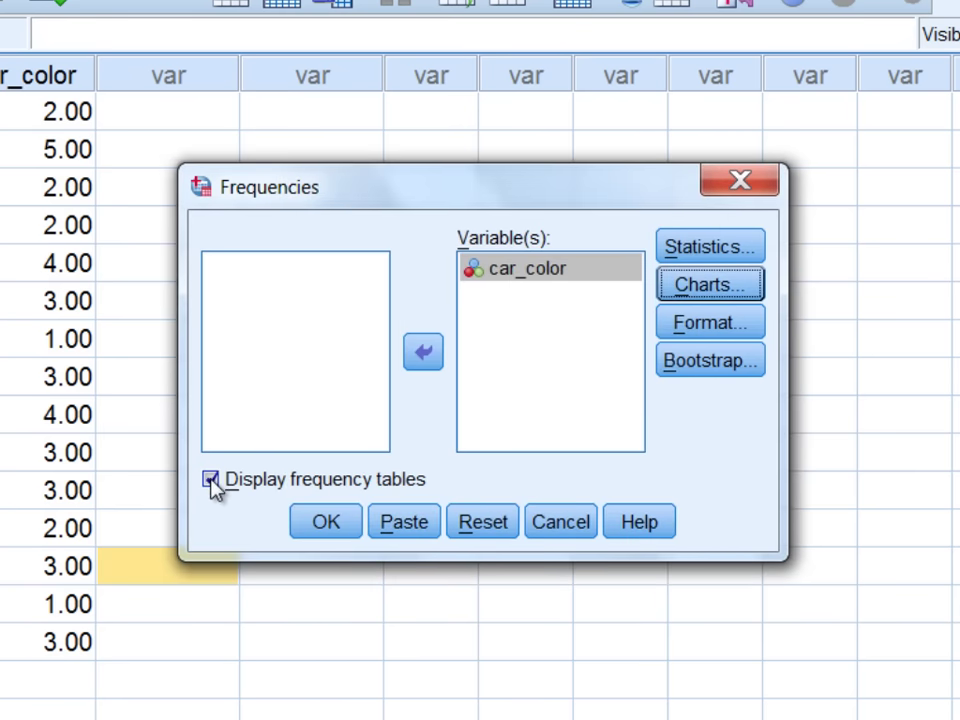
pyautogui.click(211, 479)
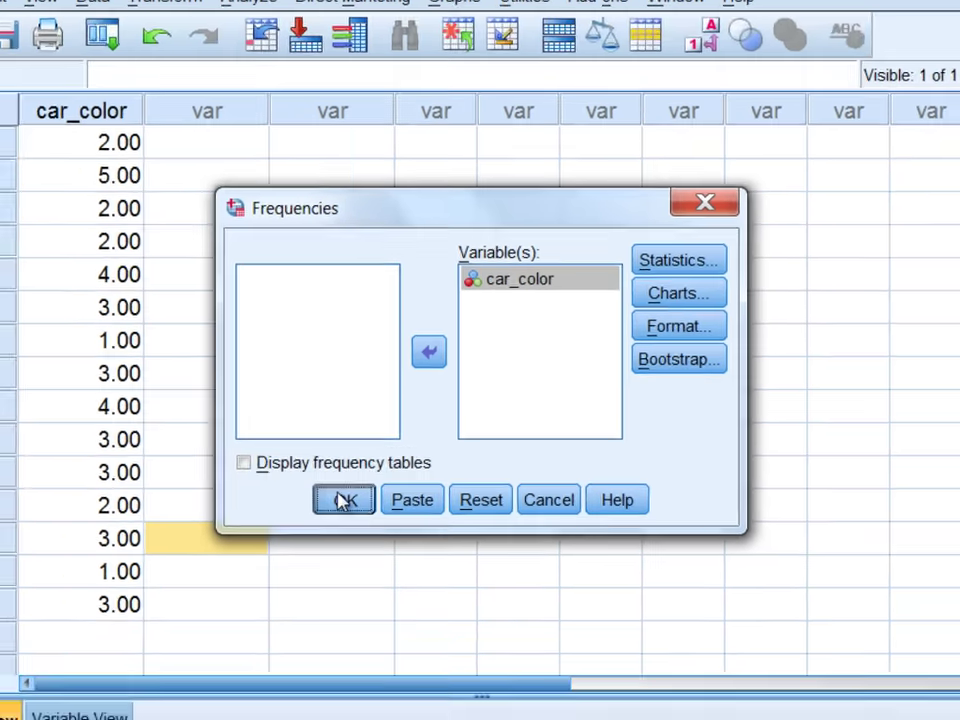
# Run the car_color frequencies, delete the [DataSet4] path line, and select the bar chart
pyautogui.click(326, 523)
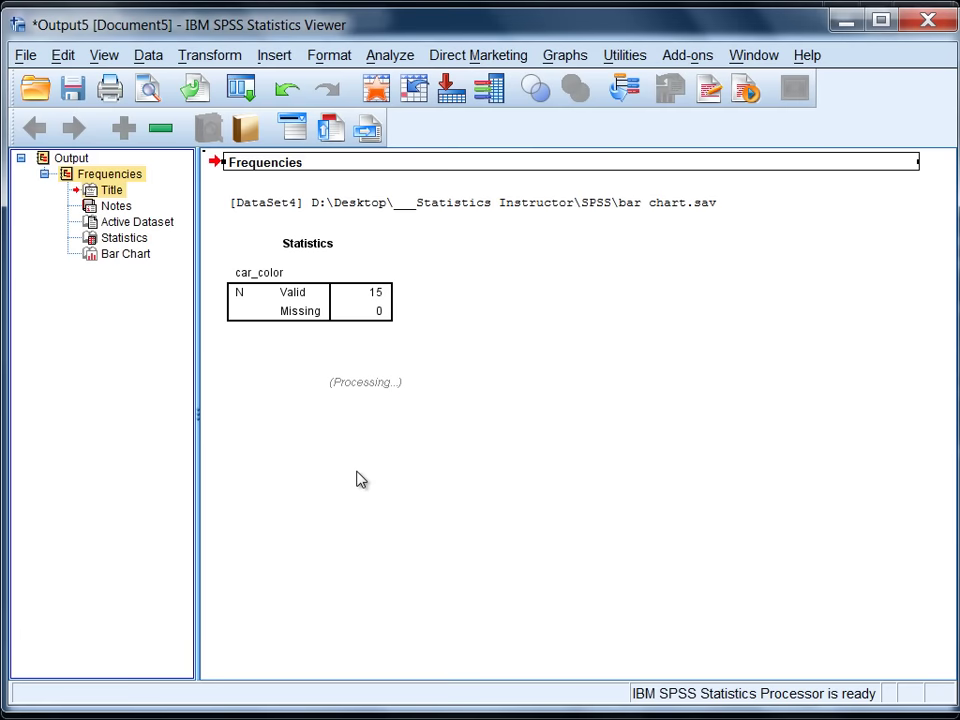
pyautogui.click(375, 206)
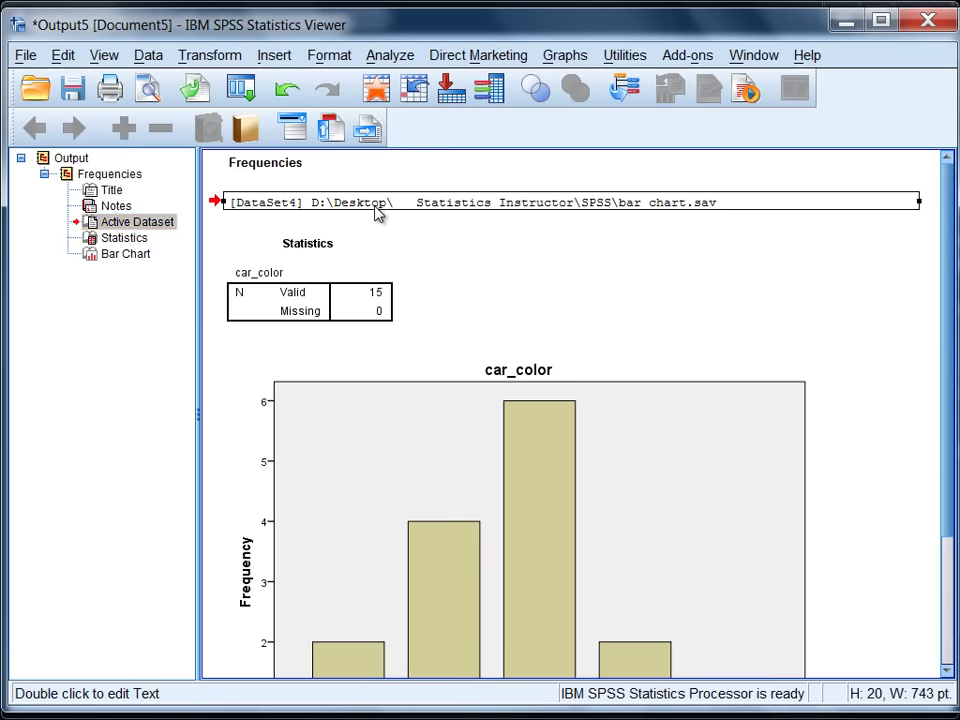
pyautogui.press('Delete')
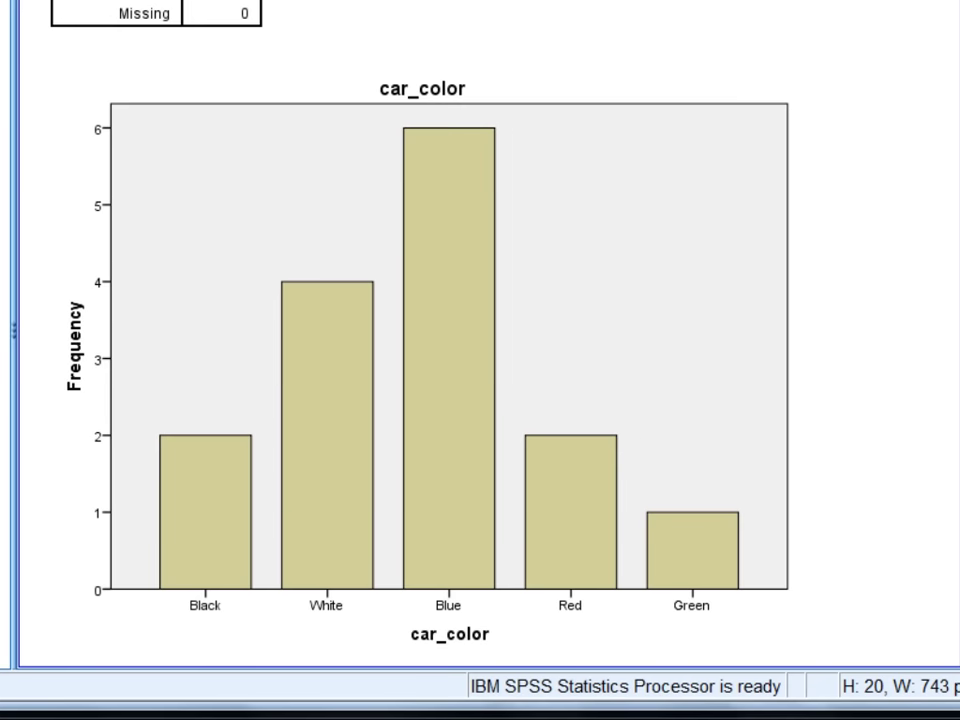
pyautogui.click(686, 431)
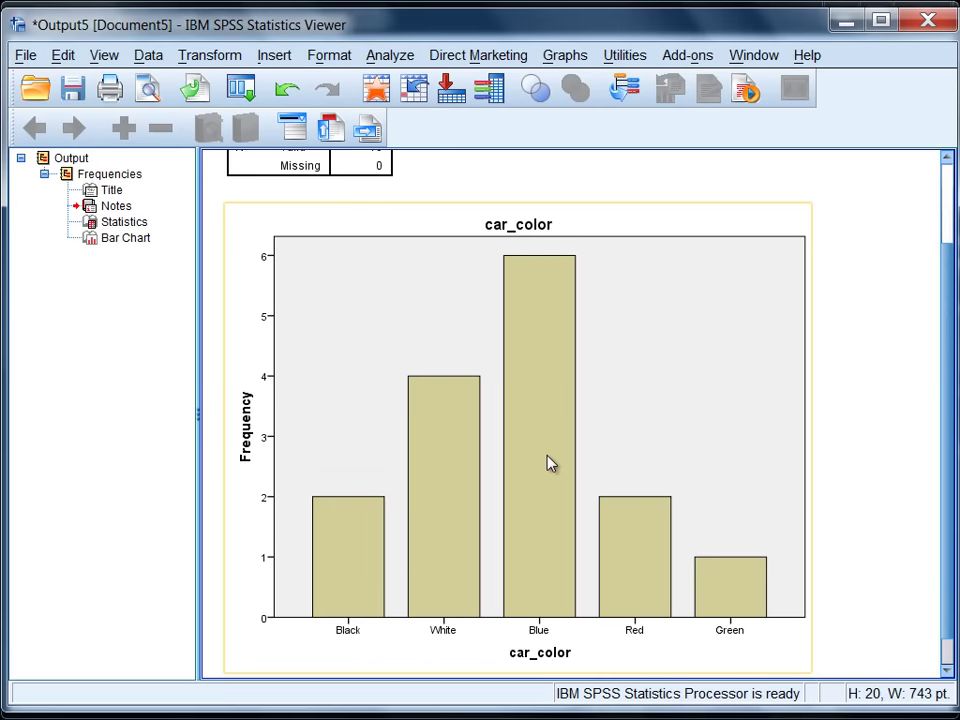
# Give the car_color chart's bars a blue fill in the Chart Editor, then return to the output
pyautogui.doubleClick(549, 463)
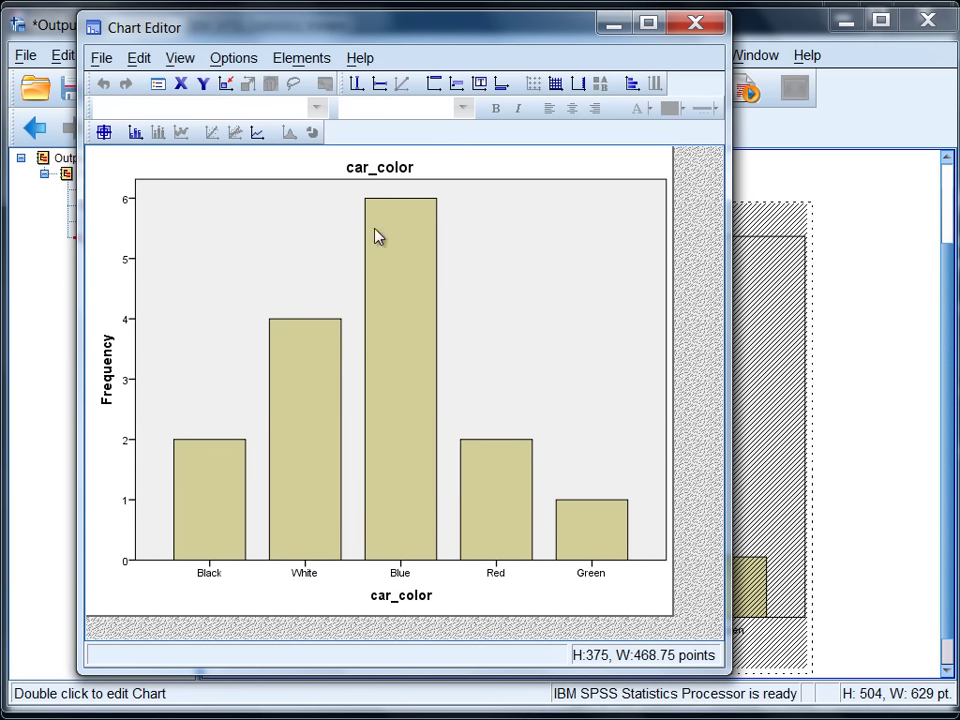
pyautogui.doubleClick(407, 350)
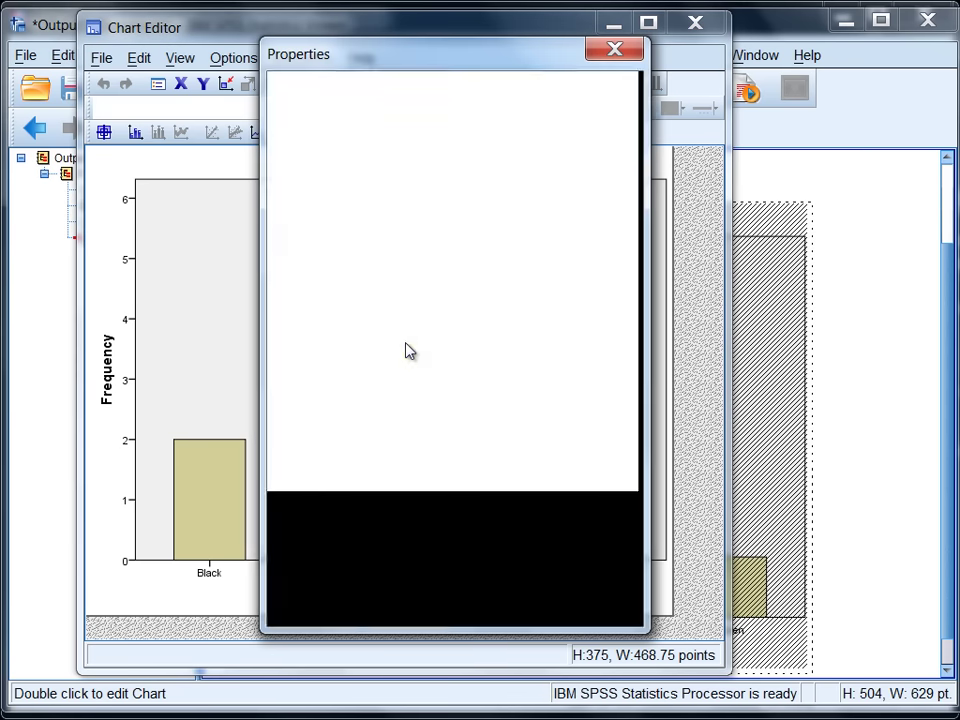
pyautogui.moveTo(451, 55); pyautogui.dragTo(412, 57)
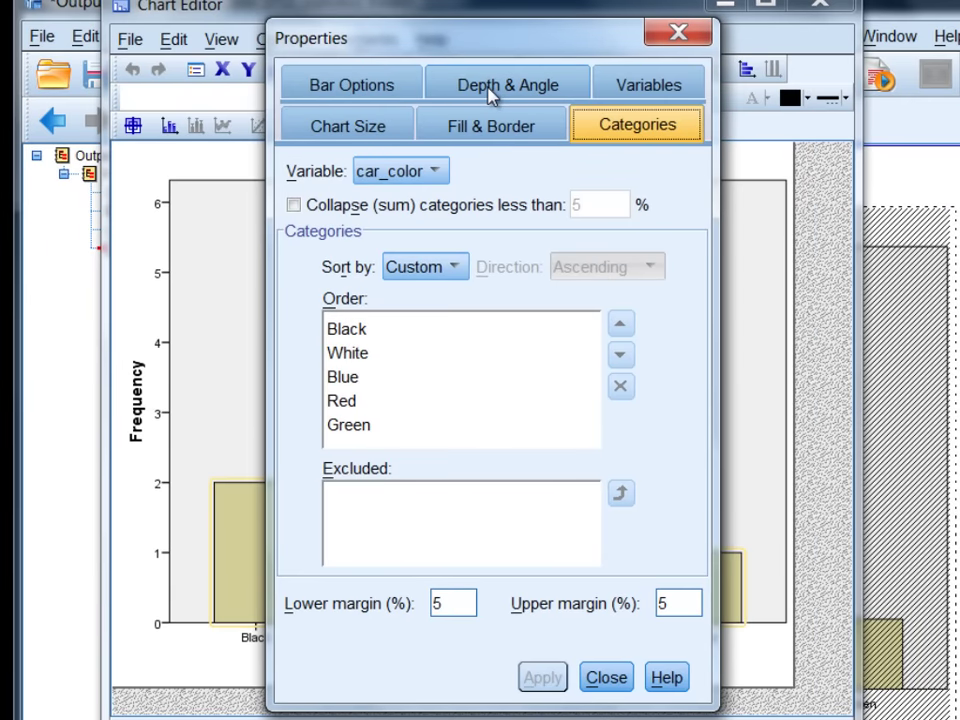
pyautogui.click(478, 130)
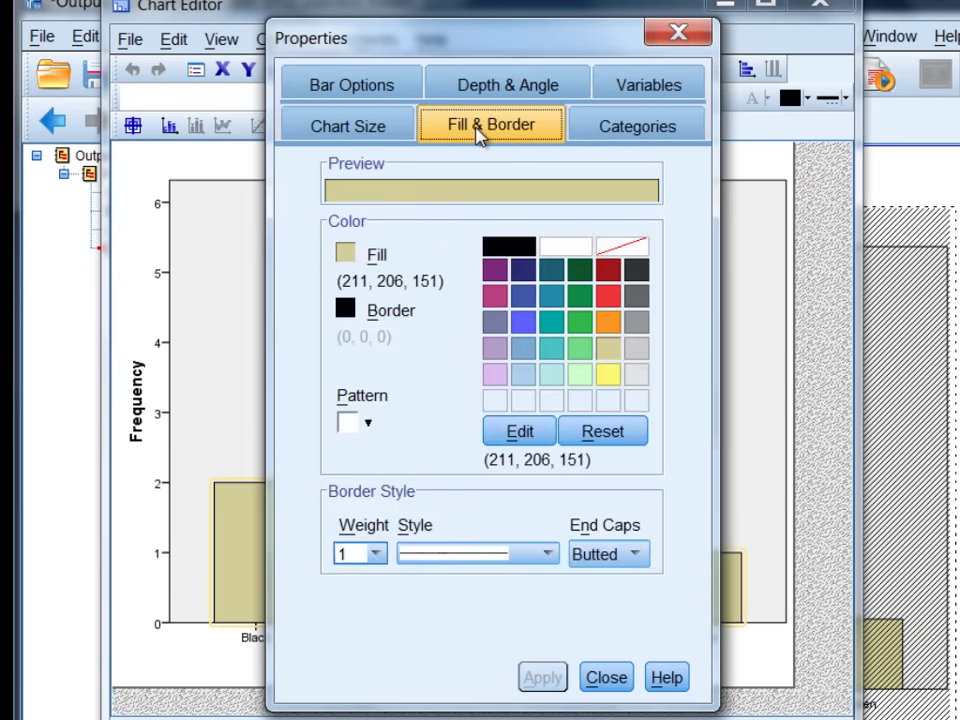
pyautogui.click(525, 302)
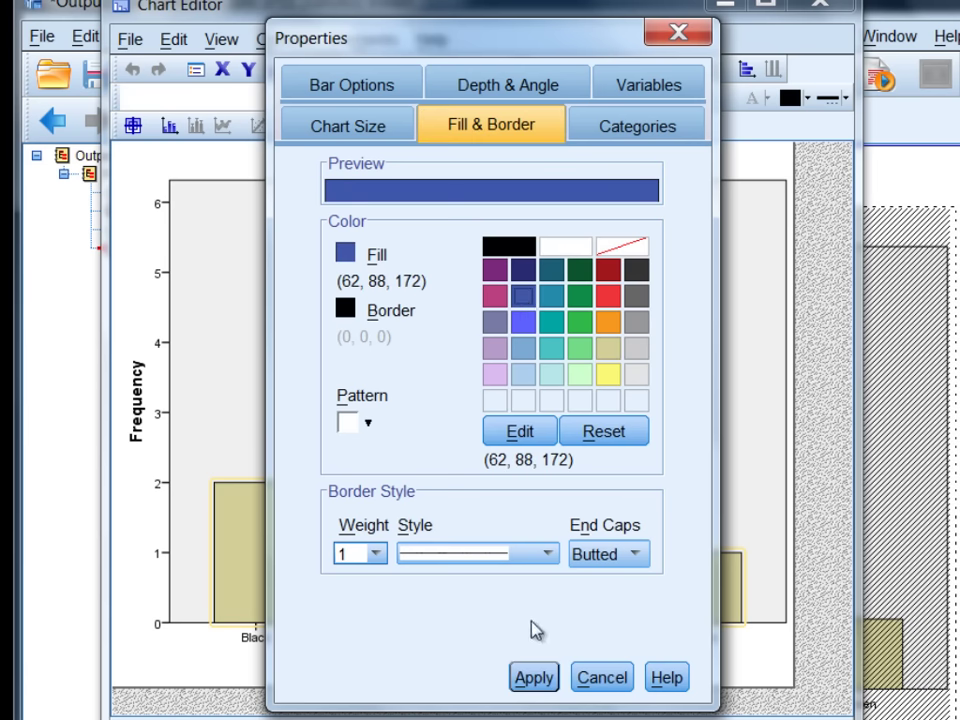
pyautogui.click(532, 678)
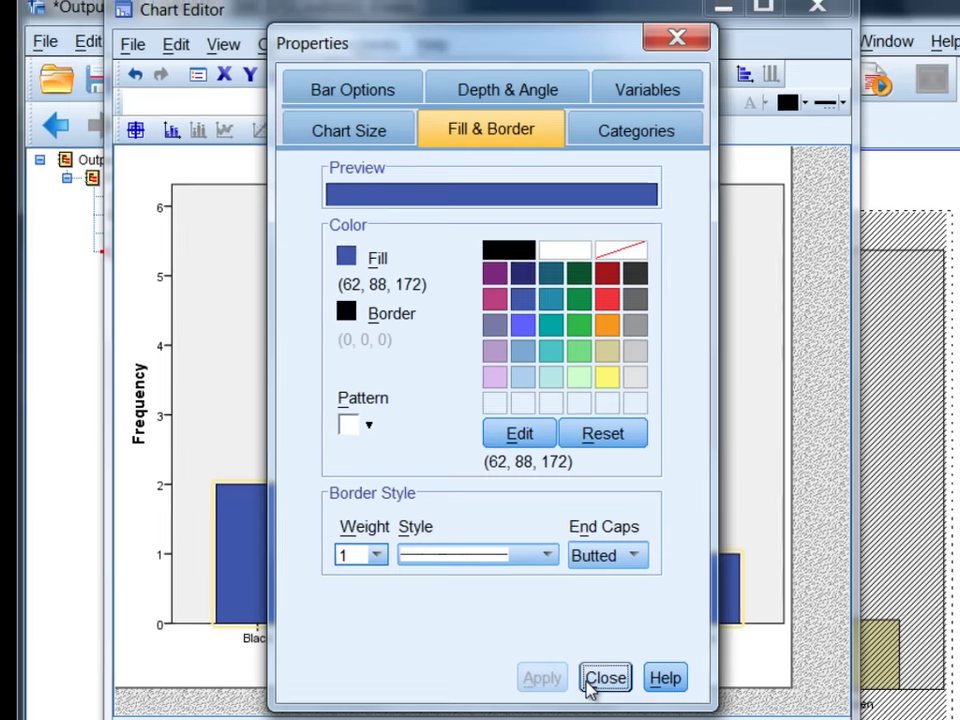
pyautogui.click(596, 680)
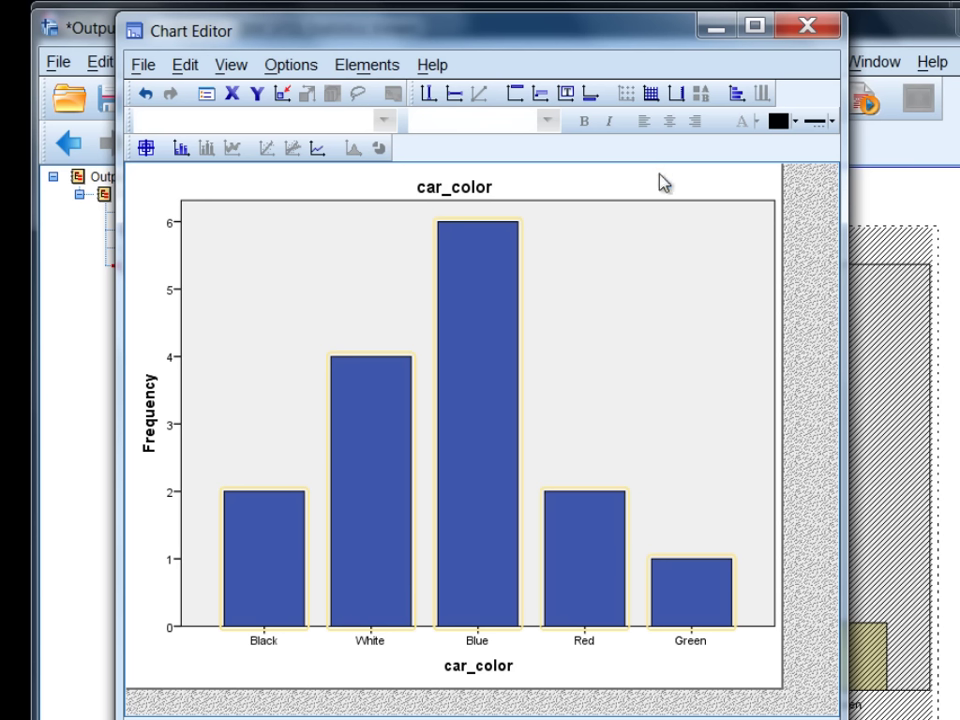
pyautogui.click(808, 32)
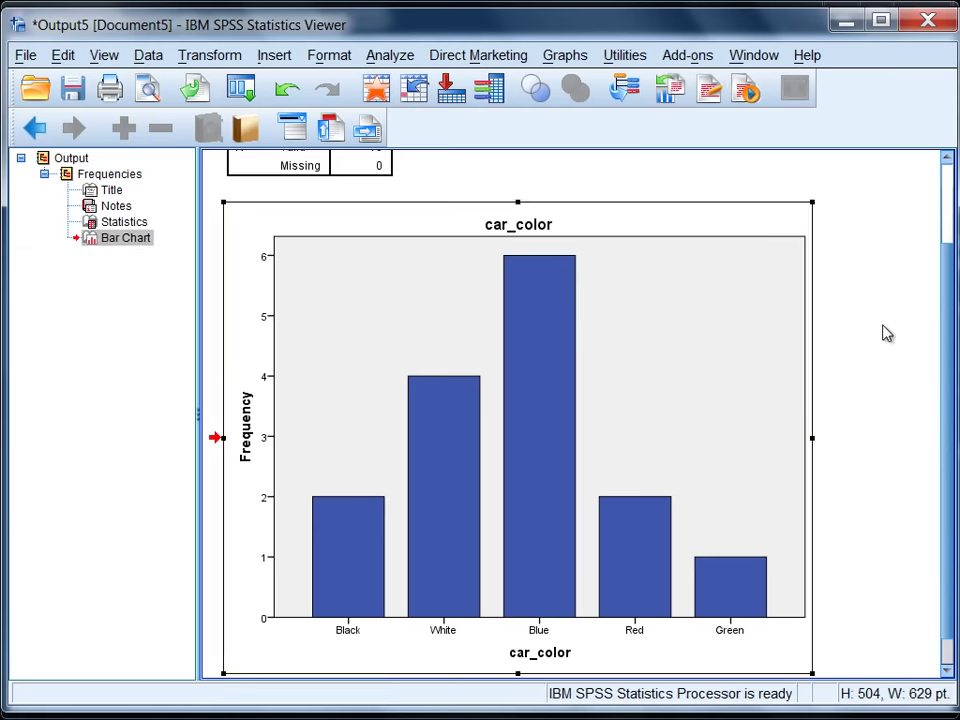
pyautogui.click(886, 333)
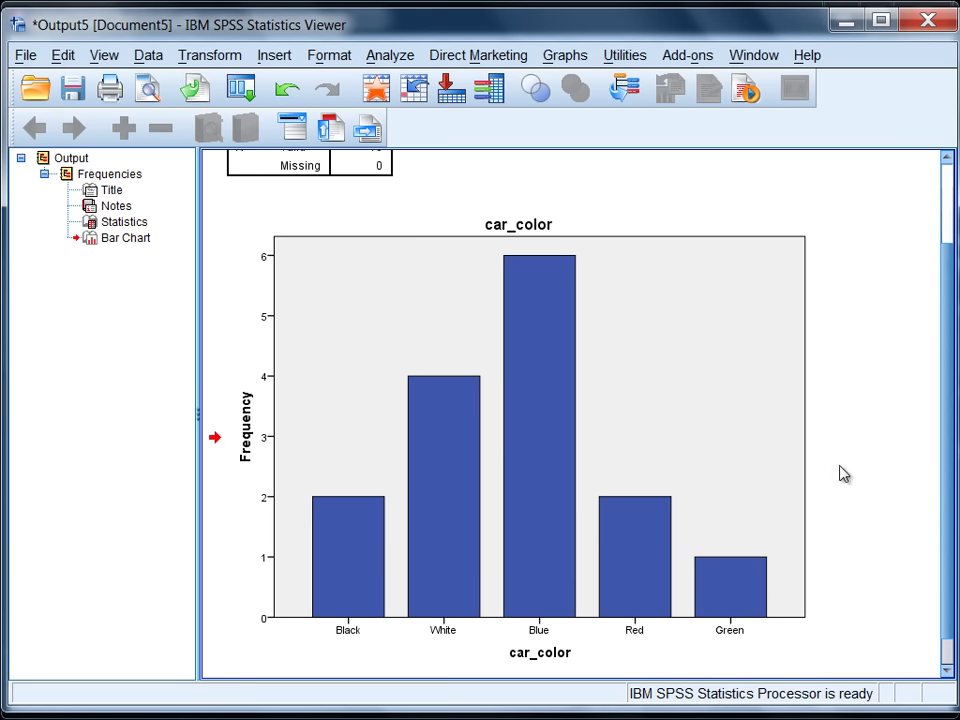
# Define a reset Legacy simple bar chart with car_color on the category axis, counting cases
pyautogui.click(566, 60)
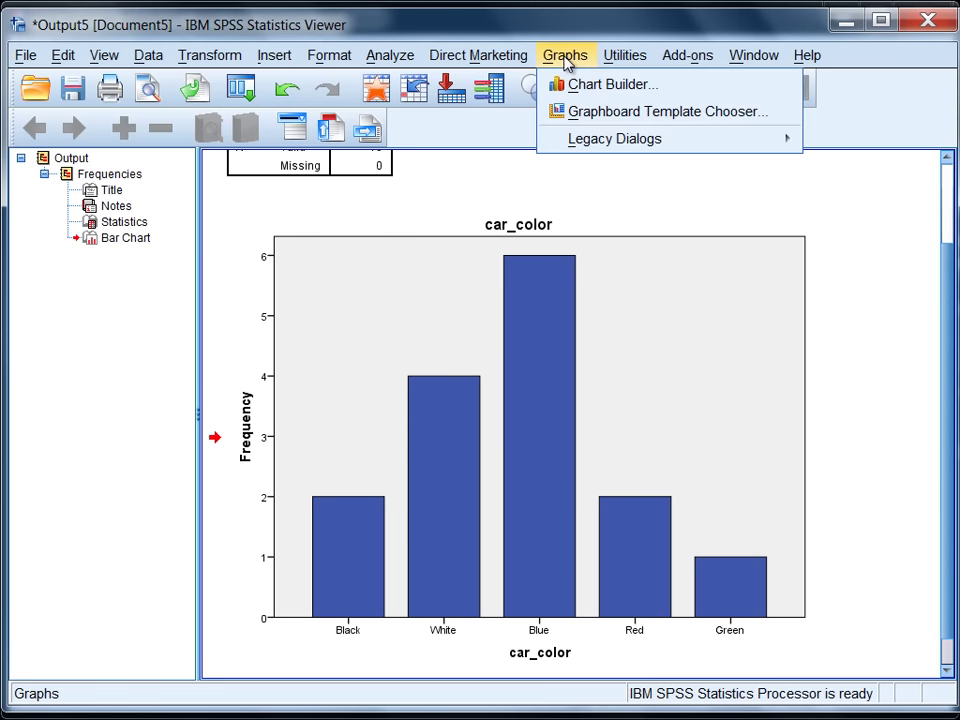
pyautogui.moveTo(594, 145)
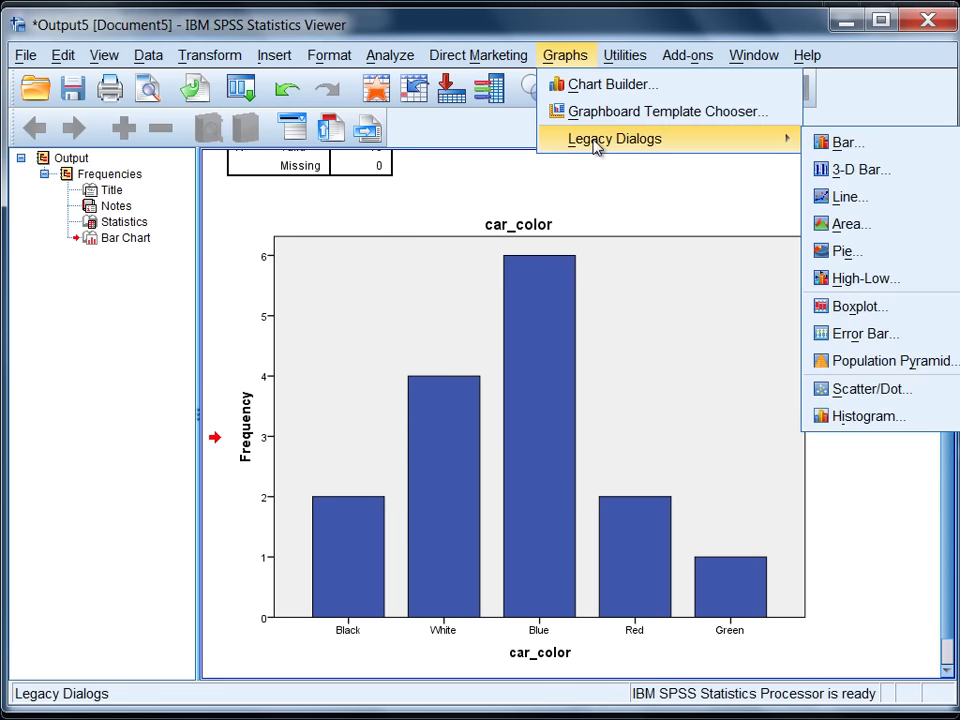
pyautogui.click(885, 140)
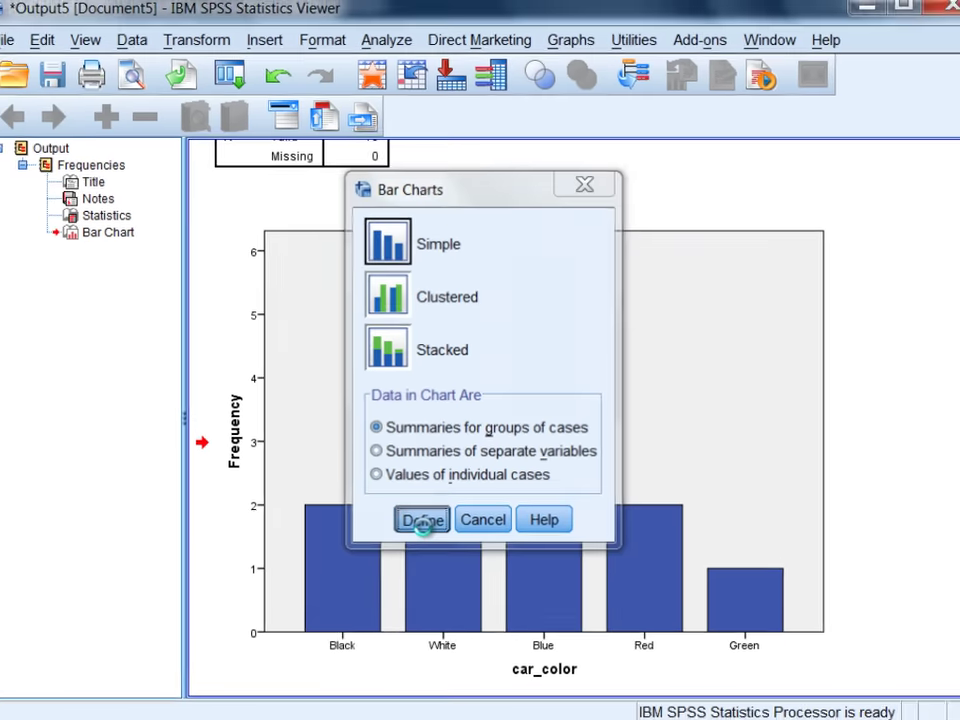
pyautogui.click(416, 550)
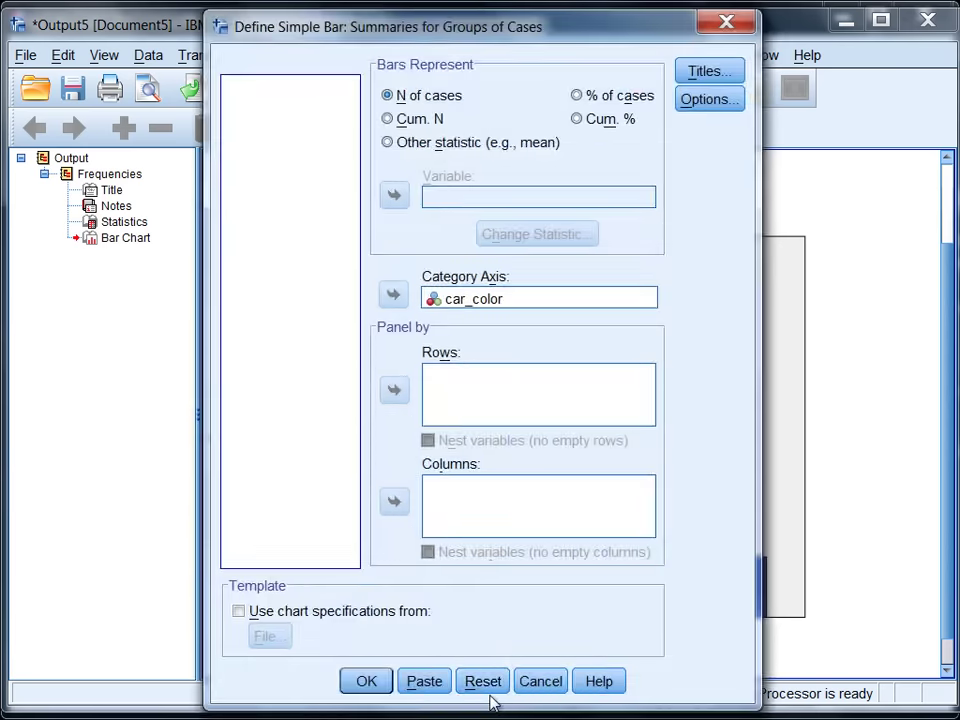
pyautogui.click(482, 681)
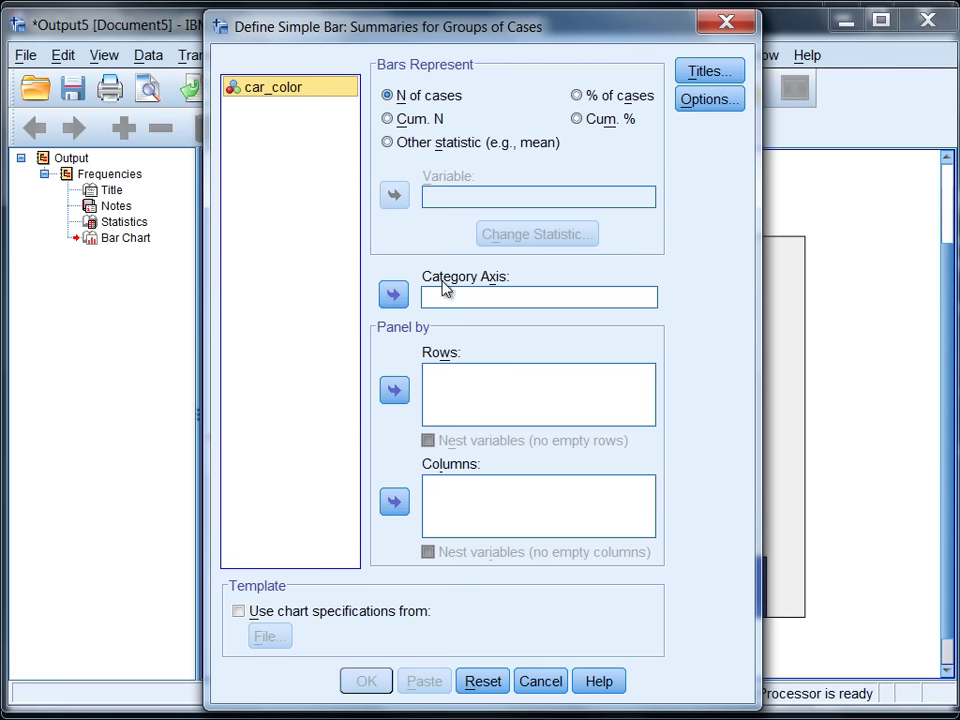
pyautogui.click(395, 296)
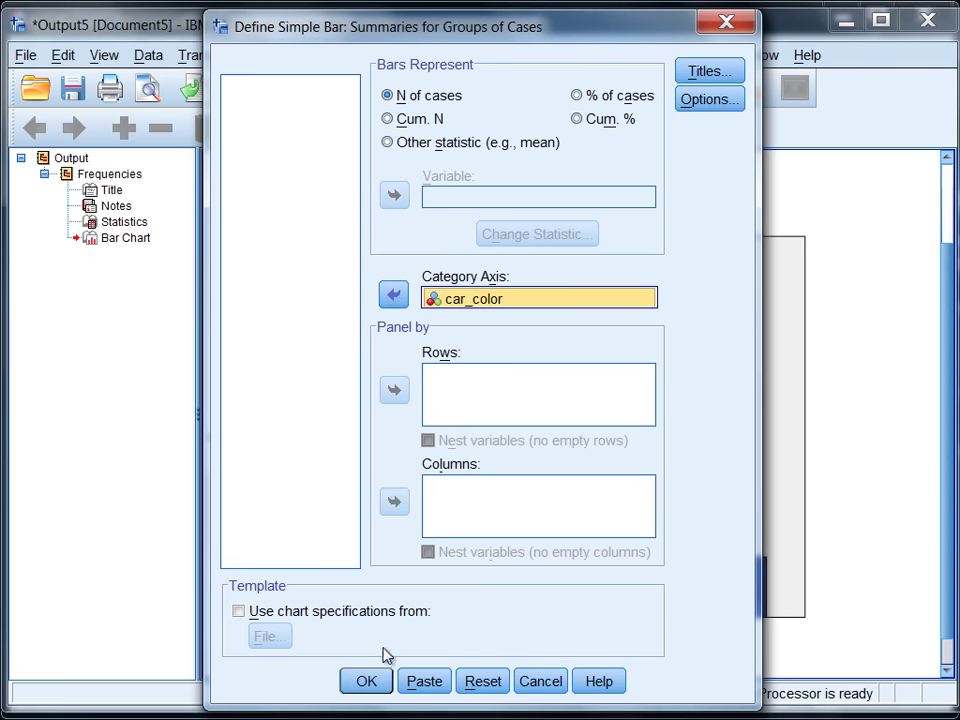
# Generate the new Count bar chart, delete its [DataSet4] path line, and scroll through the charts
pyautogui.click(367, 690)
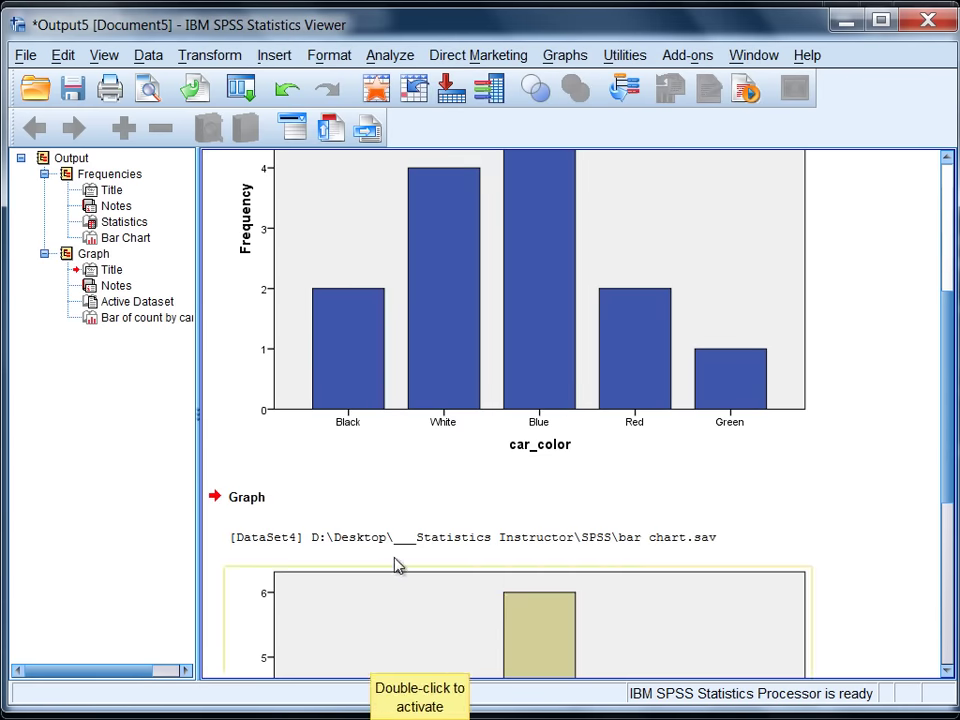
pyautogui.click(416, 541)
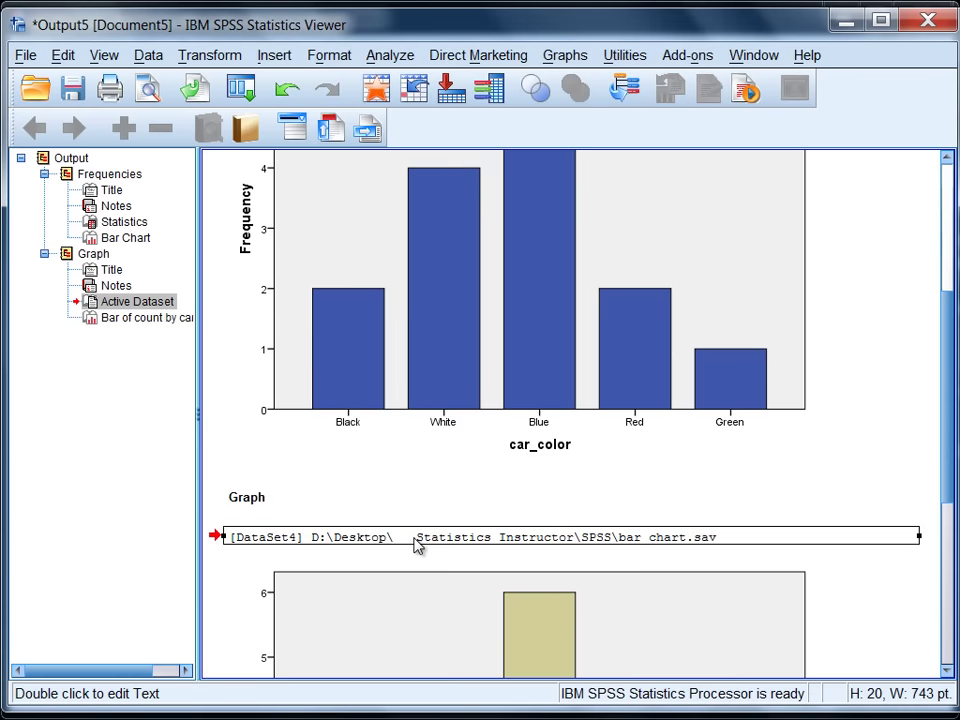
pyautogui.press('Delete')
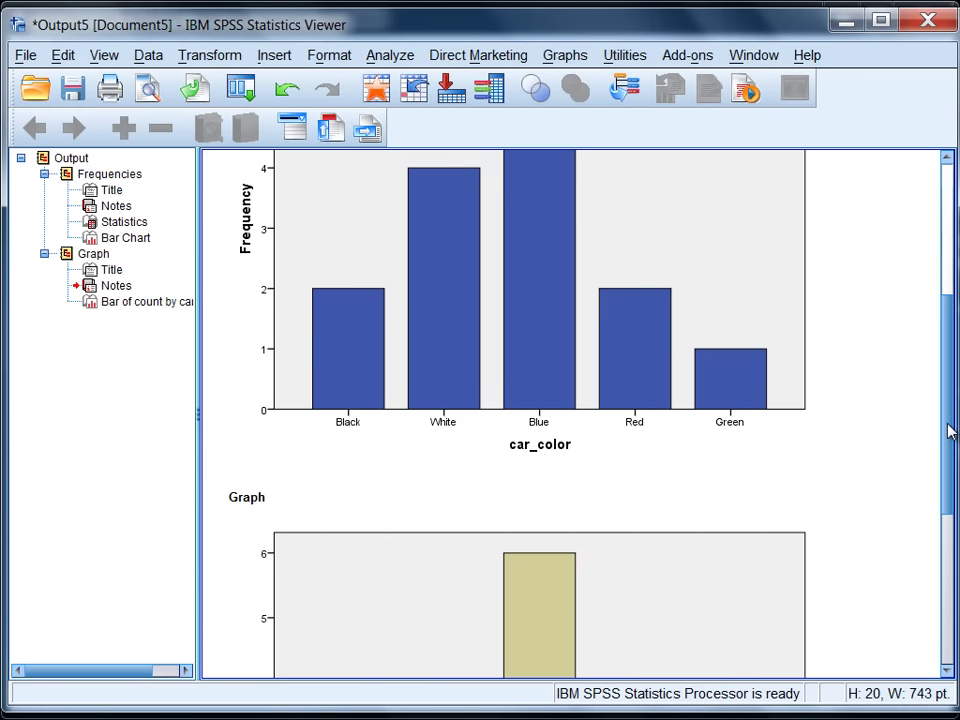
pyautogui.moveTo(949, 426); pyautogui.dragTo(936, 521)
pyautogui.scroll(-1, 935, 528)
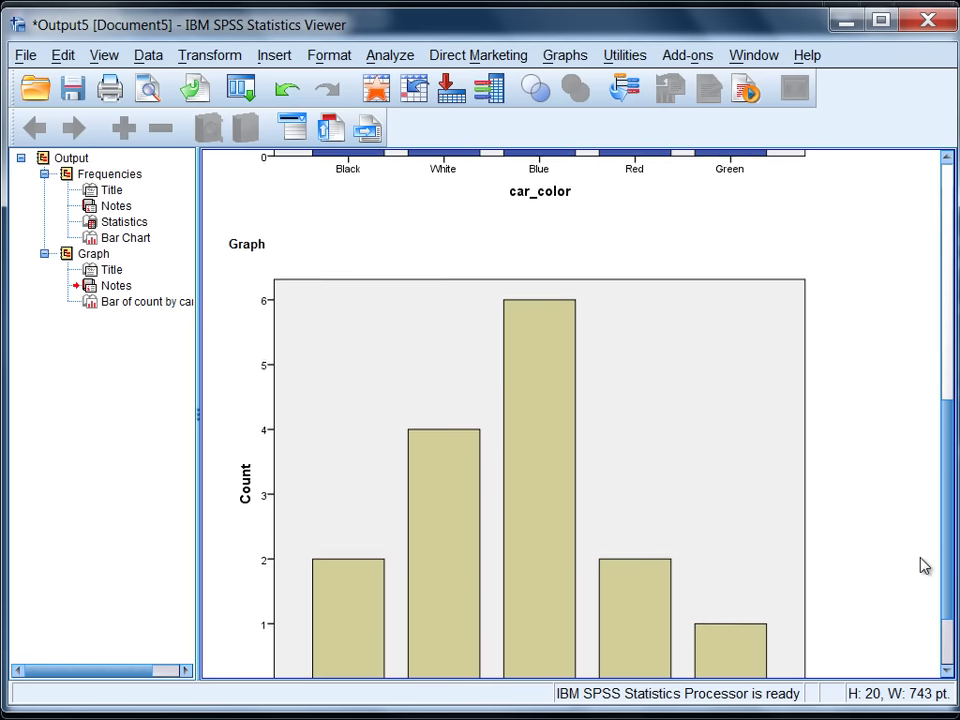
pyautogui.scroll(-2, 926, 564)
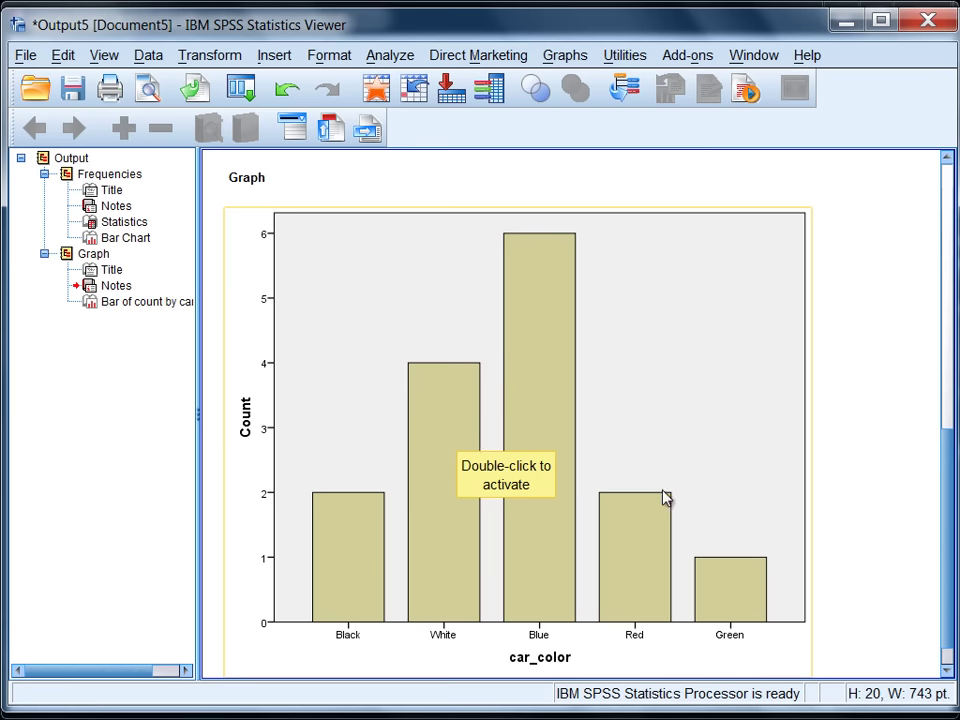
pyautogui.moveTo(950, 548); pyautogui.dragTo(925, 546)
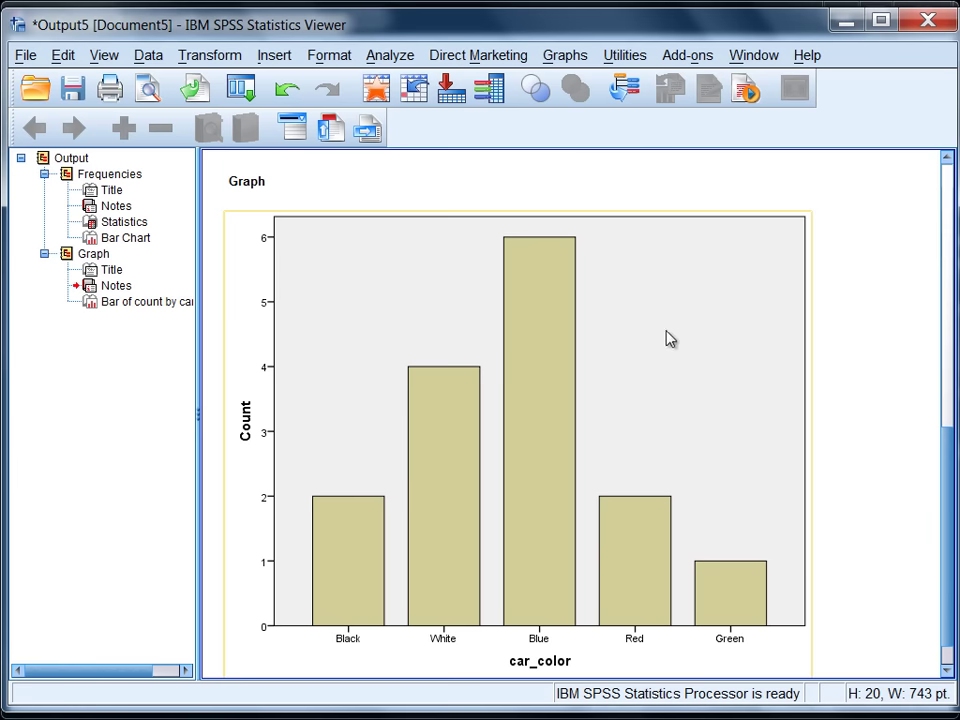
pyautogui.moveTo(947, 450); pyautogui.dragTo(952, 345)
# Open the Graphs menu again and dismiss it without choosing anything
pyautogui.click(557, 60)
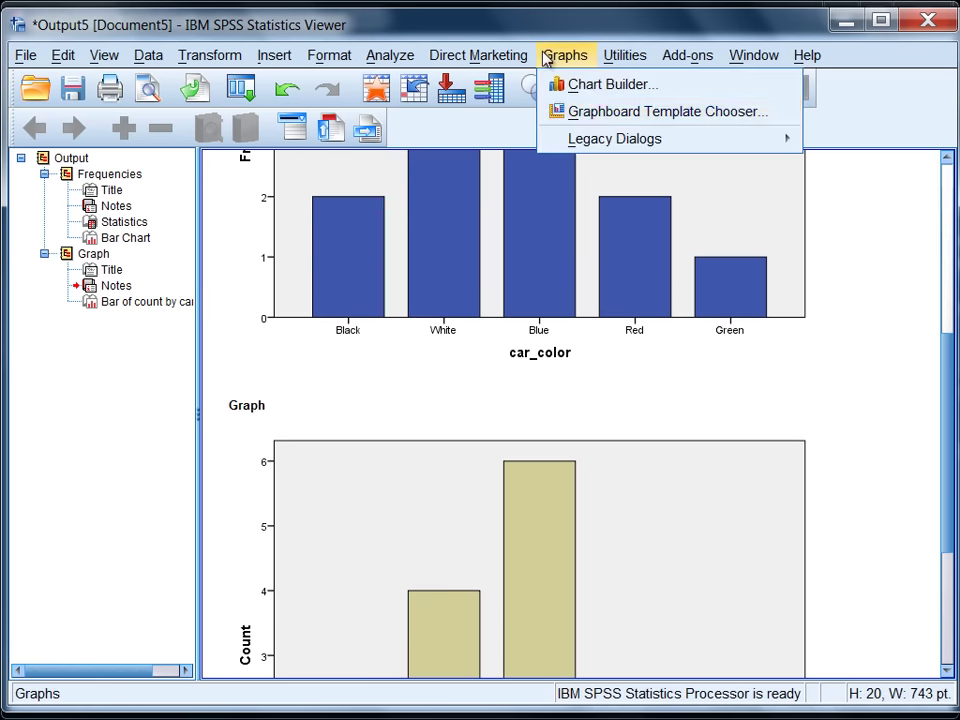
pyautogui.moveTo(593, 143)
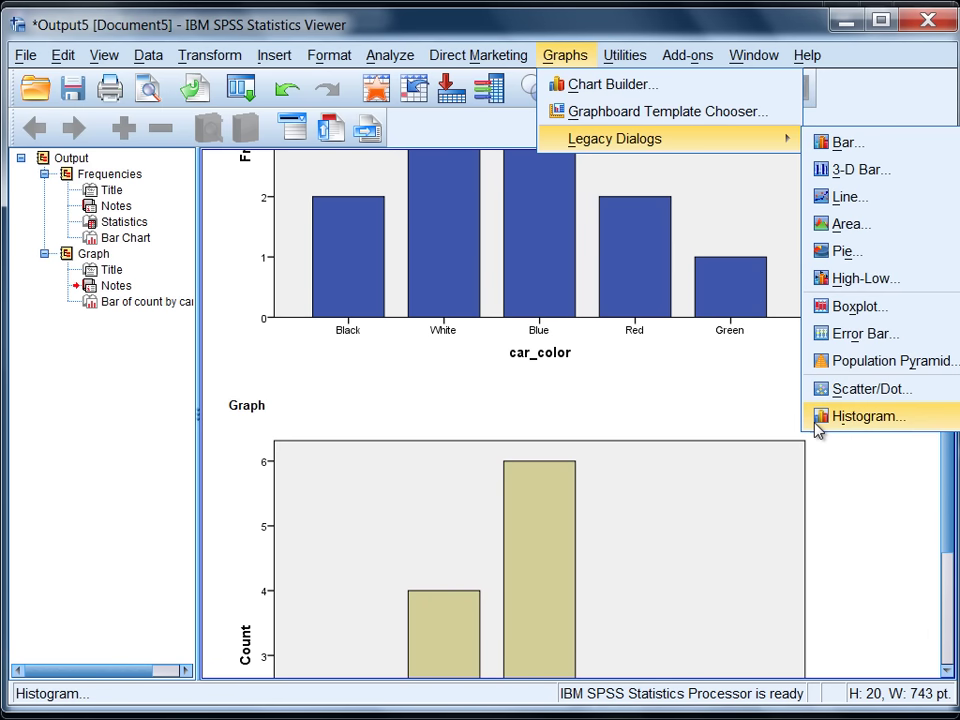
pyautogui.click(873, 510)
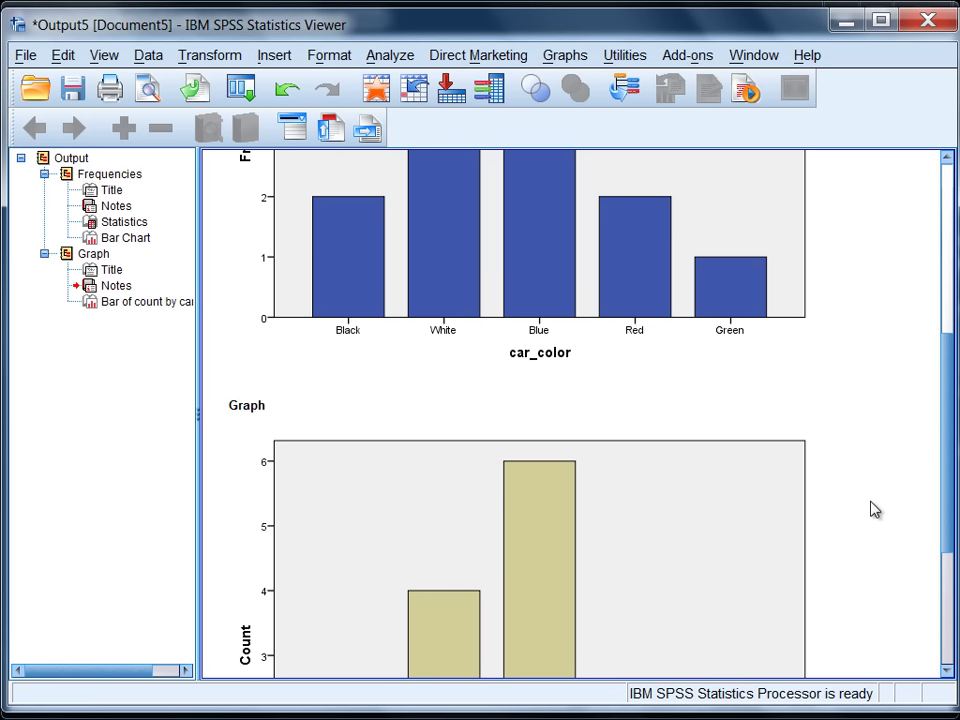